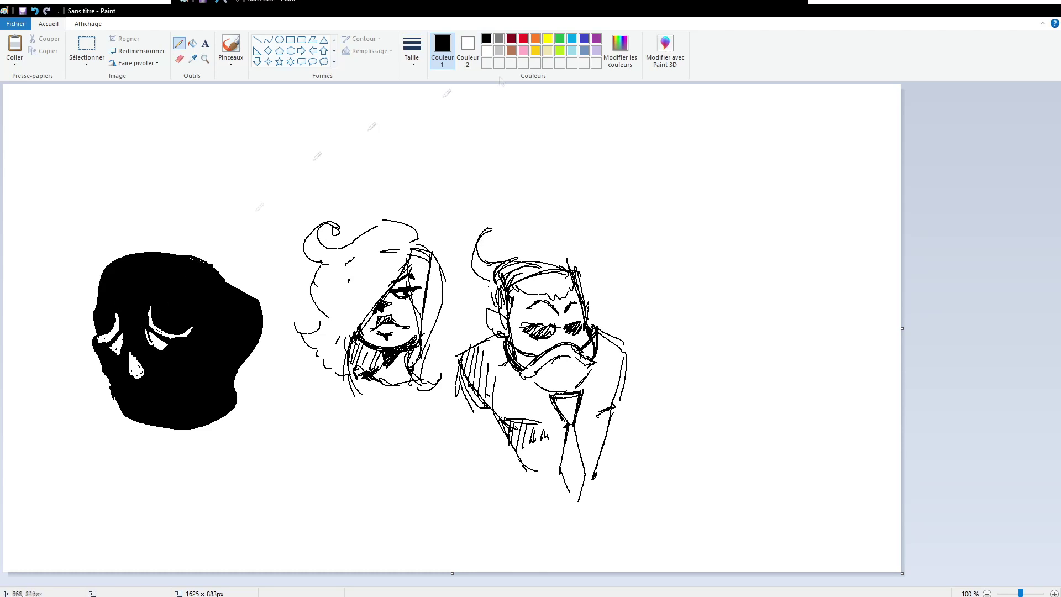
# - Draw white eyes, a brow and a jagged mouth on the skull, refining the teeth in black
pyautogui.click(486, 50)
pyautogui.moveTo(148, 314)
pyautogui.mouseDown()
pyautogui.moveTo(166, 344)
pyautogui.moveTo(116, 346)
pyautogui.moveTo(120, 314)
pyautogui.mouseUp()
pyautogui.moveTo(103, 349); pyautogui.dragTo(148, 335)
pyautogui.moveTo(108, 371)
pyautogui.mouseDown()
pyautogui.moveTo(118, 393)
pyautogui.moveTo(179, 373)
pyautogui.moveTo(174, 386)
pyautogui.moveTo(124, 390)
pyautogui.moveTo(185, 392)
pyautogui.moveTo(116, 414)
pyautogui.mouseUp()
pyautogui.click(486, 38)
pyautogui.moveTo(187, 379); pyautogui.dragTo(162, 404)
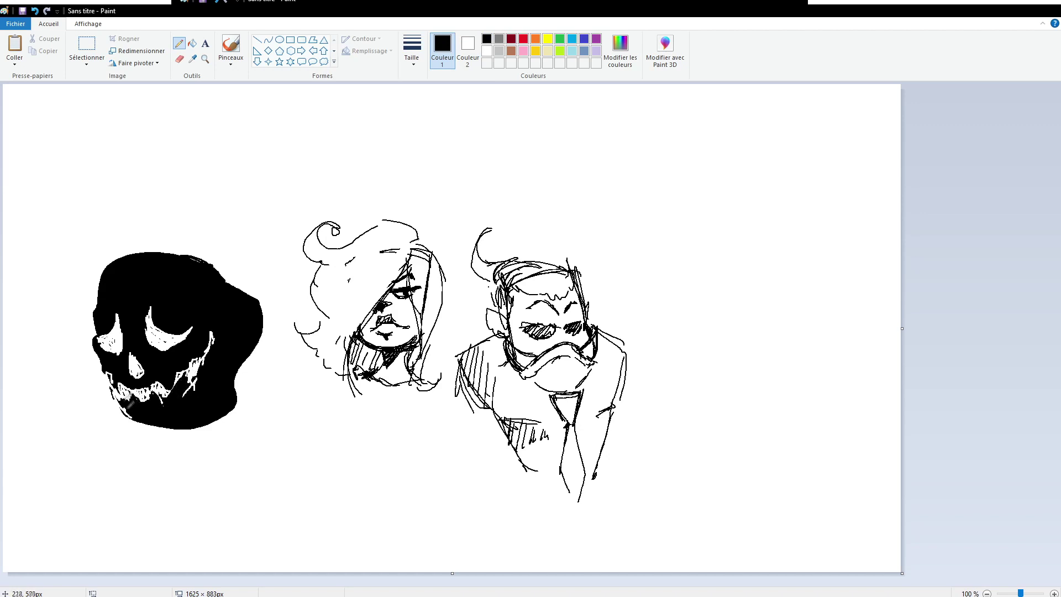
pyautogui.click(486, 51)
pyautogui.moveTo(160, 288)
pyautogui.mouseDown()
pyautogui.moveTo(232, 348)
pyautogui.moveTo(155, 398)
pyautogui.mouseUp()
# - Draw two thick, hatched black horns above the skull
pyautogui.click(486, 38)
pyautogui.moveTo(91, 293)
pyautogui.mouseDown()
pyautogui.moveTo(83, 185)
pyautogui.moveTo(111, 261)
pyautogui.mouseUp()
pyautogui.moveTo(182, 254)
pyautogui.mouseDown()
pyautogui.moveTo(214, 157)
pyautogui.moveTo(213, 265)
pyautogui.mouseUp()
pyautogui.moveTo(85, 154)
pyautogui.mouseDown()
pyautogui.moveTo(93, 277)
pyautogui.moveTo(91, 260)
pyautogui.mouseUp()
pyautogui.moveTo(82, 221); pyautogui.dragTo(108, 271)
pyautogui.moveTo(215, 158)
pyautogui.mouseDown()
pyautogui.moveTo(183, 246)
pyautogui.moveTo(191, 260)
pyautogui.mouseUp()
pyautogui.moveTo(205, 230); pyautogui.dragTo(199, 262)
# - Erase and redraw the skull's lower-right edge, and sketch a round head to the right
pyautogui.click(179, 59)
pyautogui.moveTo(246, 359); pyautogui.dragTo(186, 423)
pyautogui.moveTo(242, 326); pyautogui.dragTo(242, 365)
pyautogui.moveTo(243, 387); pyautogui.dragTo(185, 428)
pyautogui.moveTo(243, 329); pyautogui.dragTo(193, 439)
pyautogui.moveTo(260, 392)
pyautogui.mouseDown()
pyautogui.moveTo(138, 431)
pyautogui.moveTo(154, 436)
pyautogui.mouseUp()
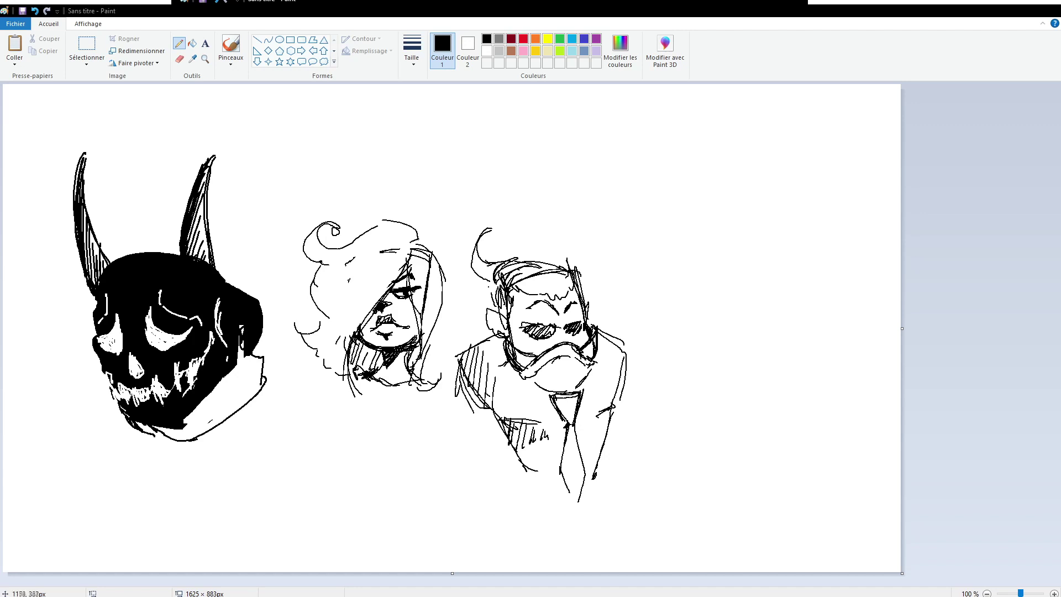
pyautogui.moveTo(729, 222); pyautogui.dragTo(730, 348)
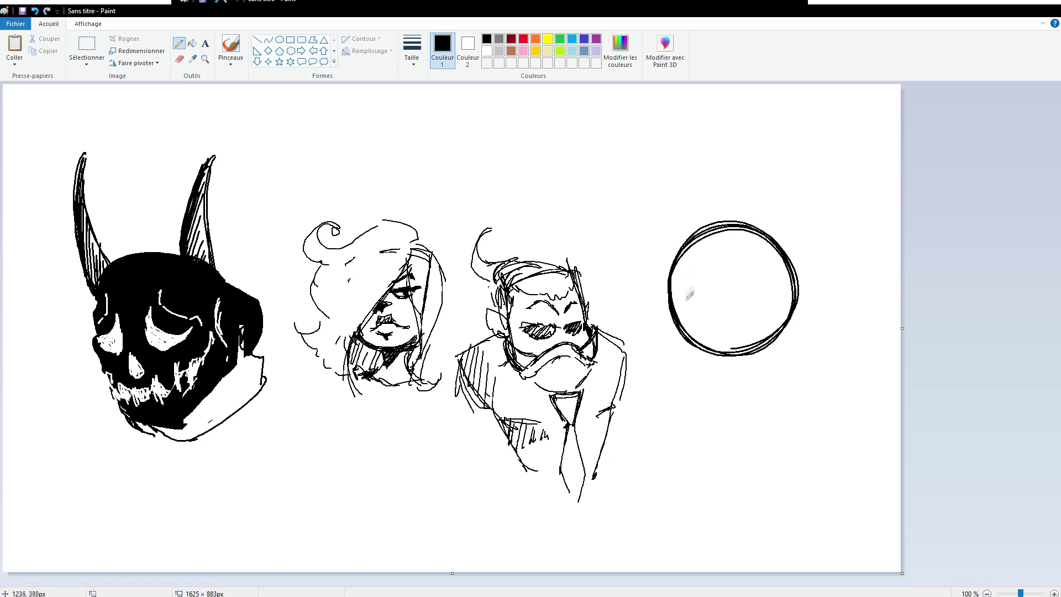
# - Draw large eyes with hatched pupils and eyebrows inside the new circle
pyautogui.moveTo(684, 311)
pyautogui.mouseDown()
pyautogui.moveTo(785, 301)
pyautogui.moveTo(779, 311)
pyautogui.mouseUp()
pyautogui.moveTo(719, 272); pyautogui.dragTo(719, 314)
pyautogui.moveTo(780, 268); pyautogui.dragTo(779, 305)
pyautogui.moveTo(713, 277)
pyautogui.mouseDown()
pyautogui.moveTo(726, 307)
pyautogui.moveTo(716, 299)
pyautogui.mouseUp()
pyautogui.moveTo(779, 268); pyautogui.dragTo(785, 294)
pyautogui.moveTo(728, 256)
pyautogui.mouseDown()
pyautogui.moveTo(705, 263)
pyautogui.moveTo(731, 248)
pyautogui.moveTo(719, 254)
pyautogui.mouseUp()
pyautogui.moveTo(759, 265); pyautogui.dragTo(784, 260)
pyautogui.moveTo(750, 303); pyautogui.dragTo(755, 313)
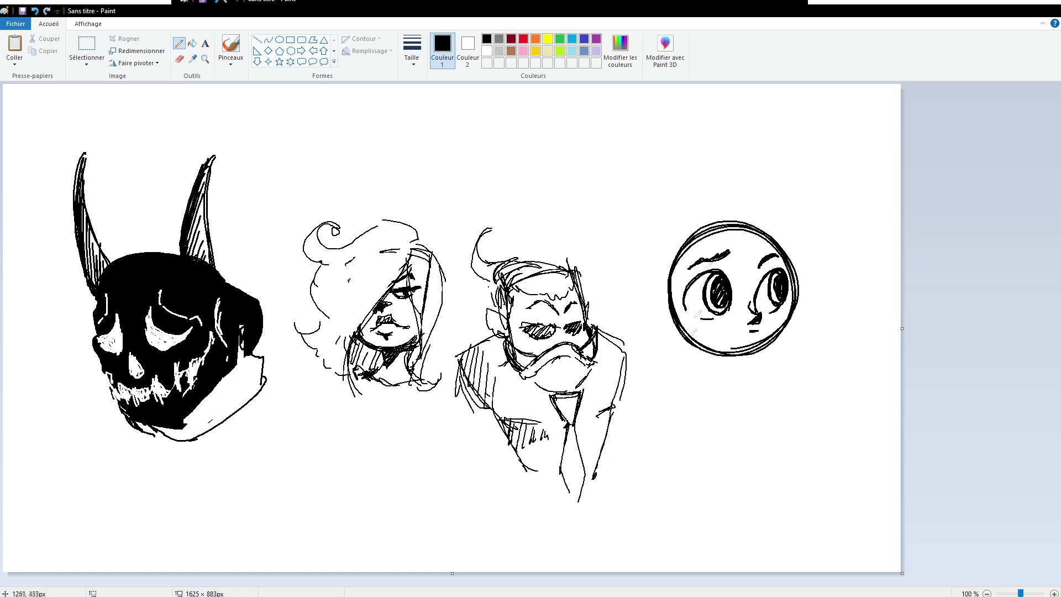
# - Try hair strands and short bangs around the face, undoing the unwanted strokes
pyautogui.moveTo(688, 265); pyautogui.dragTo(708, 384)
pyautogui.moveTo(755, 233)
pyautogui.mouseDown()
pyautogui.moveTo(691, 264)
pyautogui.moveTo(779, 370)
pyautogui.mouseUp()
pyautogui.moveTo(718, 222)
pyautogui.mouseDown()
pyautogui.moveTo(657, 265)
pyautogui.moveTo(710, 394)
pyautogui.mouseUp()
pyautogui.hotkey('ctrl', 'z')
pyautogui.hotkey('ctrl', 'z')
pyautogui.hotkey('ctrl', 'z')
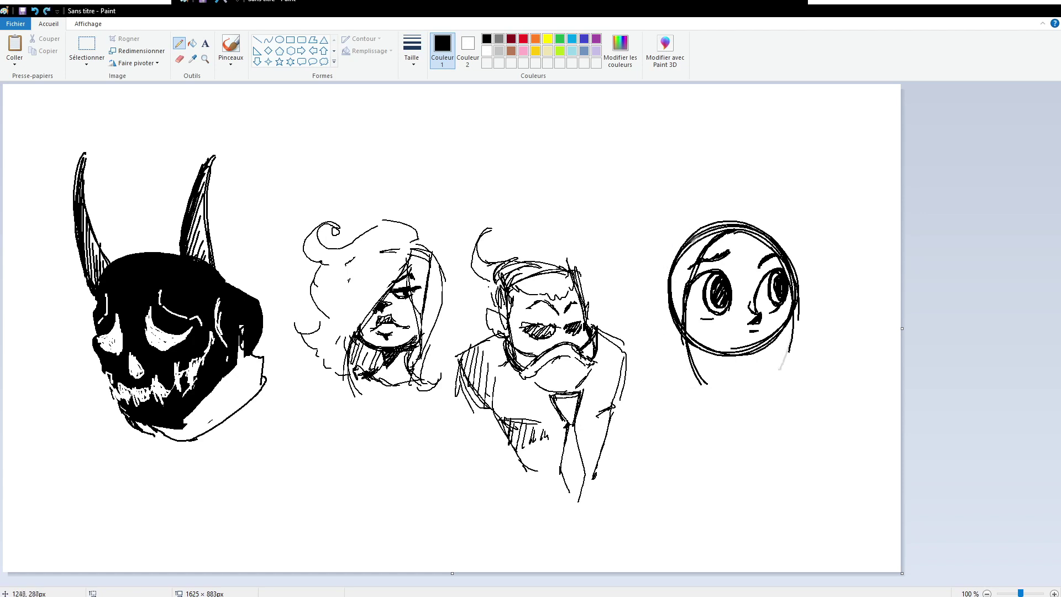
pyautogui.hotkey('ctrl', 'z')
pyautogui.hotkey('ctrl', 'z')
pyautogui.hotkey('ctrl', 'z')
pyautogui.moveTo(773, 239); pyautogui.dragTo(673, 283)
pyautogui.moveTo(719, 220)
pyautogui.mouseDown()
pyautogui.moveTo(785, 246)
pyautogui.moveTo(667, 272)
pyautogui.mouseUp()
pyautogui.moveTo(696, 242); pyautogui.dragTo(673, 281)
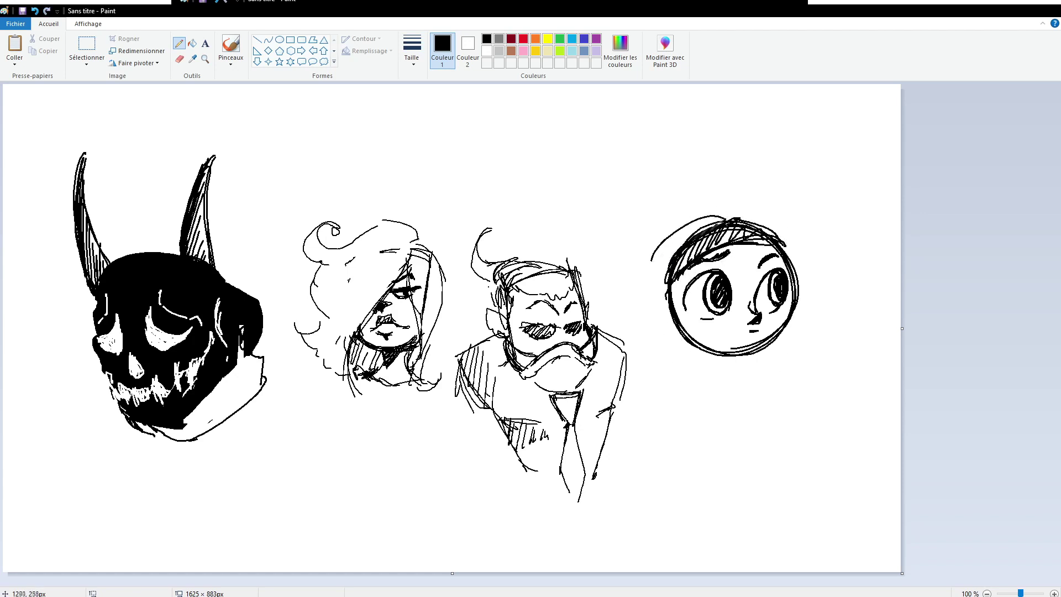
pyautogui.hotkey('ctrl', 'z')
pyautogui.hotkey('ctrl', 'z')
pyautogui.hotkey('ctrl', 'z')
pyautogui.click(205, 43)
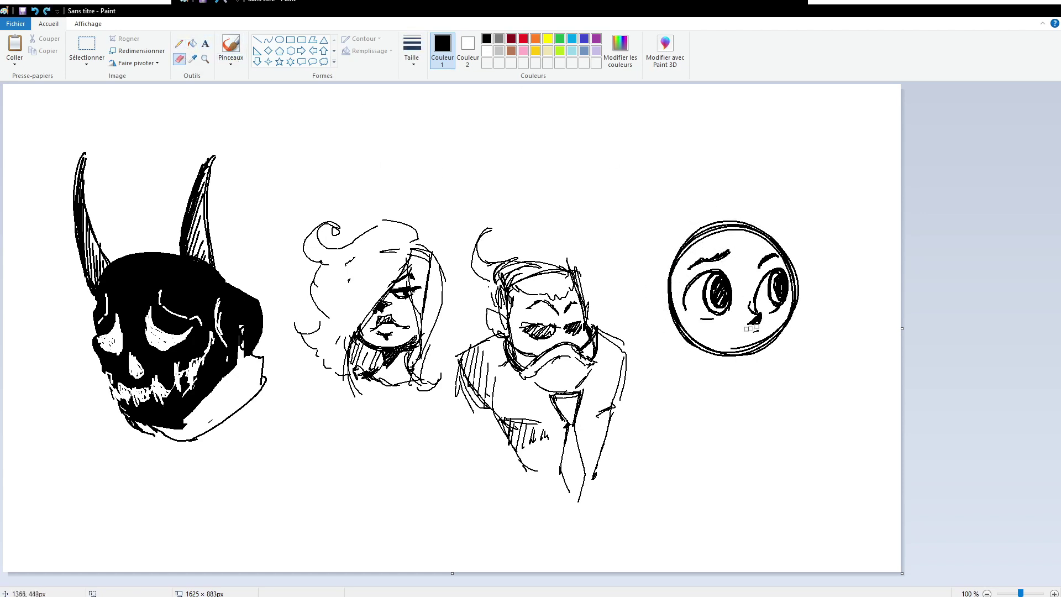
pyautogui.click(178, 43)
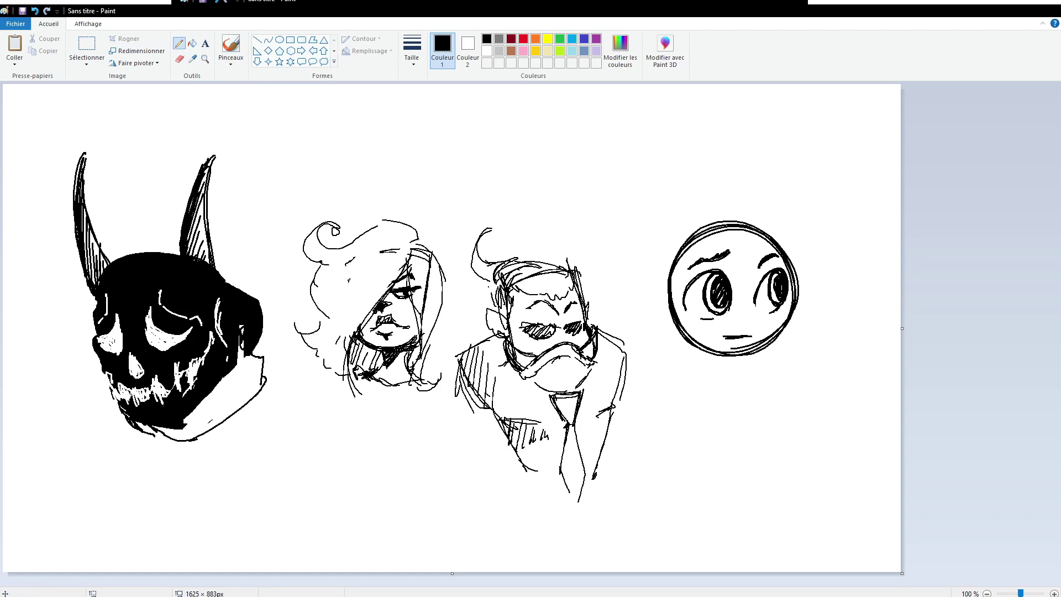
# - Draw long hair framing the face with a pointed tuft and hatched cheek blush
pyautogui.moveTo(741, 232); pyautogui.dragTo(705, 397)
pyautogui.moveTo(718, 260); pyautogui.dragTo(713, 390)
pyautogui.moveTo(746, 246); pyautogui.dragTo(778, 384)
pyautogui.moveTo(699, 327); pyautogui.dragTo(713, 320)
pyautogui.moveTo(771, 320); pyautogui.dragTo(779, 312)
pyautogui.moveTo(685, 246); pyautogui.dragTo(685, 389)
pyautogui.moveTo(693, 279); pyautogui.dragTo(705, 407)
pyautogui.moveTo(790, 218); pyautogui.dragTo(796, 376)
pyautogui.moveTo(680, 235)
pyautogui.mouseDown()
pyautogui.moveTo(655, 304)
pyautogui.moveTo(663, 326)
pyautogui.mouseUp()
pyautogui.moveTo(707, 340)
pyautogui.mouseDown()
pyautogui.moveTo(704, 384)
pyautogui.moveTo(735, 381)
pyautogui.moveTo(686, 384)
pyautogui.moveTo(713, 414)
pyautogui.mouseUp()
# - Sketch the neck, collar, tie, shoulders and a chest badge below the chin
pyautogui.moveTo(713, 415)
pyautogui.mouseDown()
pyautogui.moveTo(729, 386)
pyautogui.moveTo(750, 393)
pyautogui.moveTo(724, 479)
pyautogui.mouseUp()
pyautogui.moveTo(738, 387); pyautogui.dragTo(756, 487)
pyautogui.moveTo(688, 387); pyautogui.dragTo(649, 444)
pyautogui.moveTo(654, 423); pyautogui.dragTo(656, 475)
pyautogui.click(696, 446)
pyautogui.moveTo(773, 430); pyautogui.dragTo(772, 484)
pyautogui.moveTo(741, 381); pyautogui.dragTo(774, 407)
# - Outline the hair, add curls, and shade the neck and shoulder lines
pyautogui.moveTo(688, 232); pyautogui.dragTo(652, 362)
pyautogui.moveTo(660, 207)
pyautogui.mouseDown()
pyautogui.moveTo(752, 213)
pyautogui.moveTo(677, 224)
pyautogui.mouseUp()
pyautogui.moveTo(771, 342); pyautogui.dragTo(757, 398)
pyautogui.moveTo(710, 345); pyautogui.dragTo(697, 370)
pyautogui.moveTo(765, 343); pyautogui.dragTo(743, 381)
pyautogui.moveTo(768, 365); pyautogui.dragTo(751, 395)
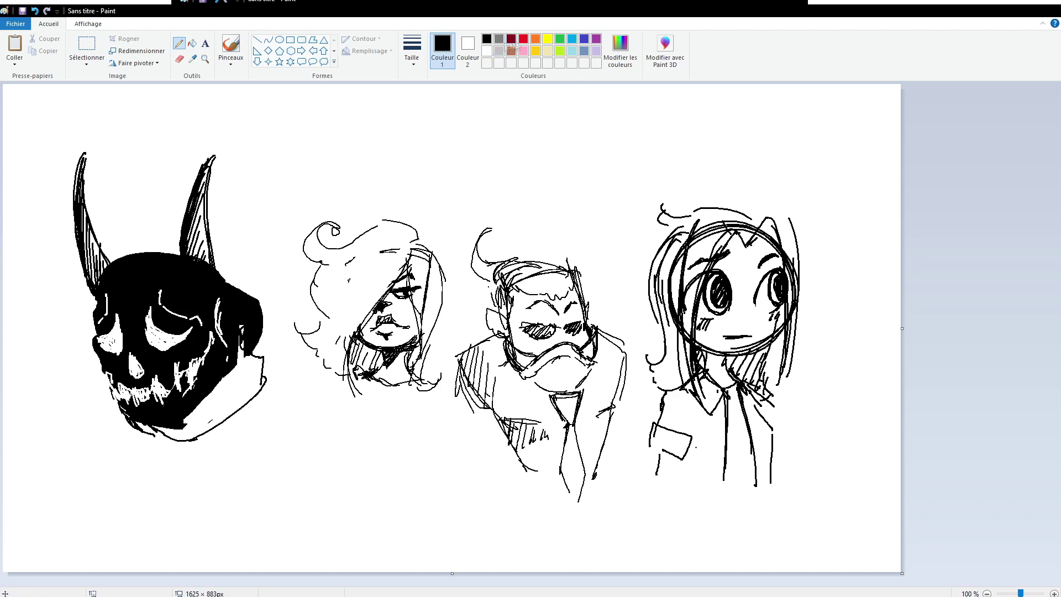
# - Draw a dark purple circle below the second character and densely cross-hatch it
pyautogui.press('Return')
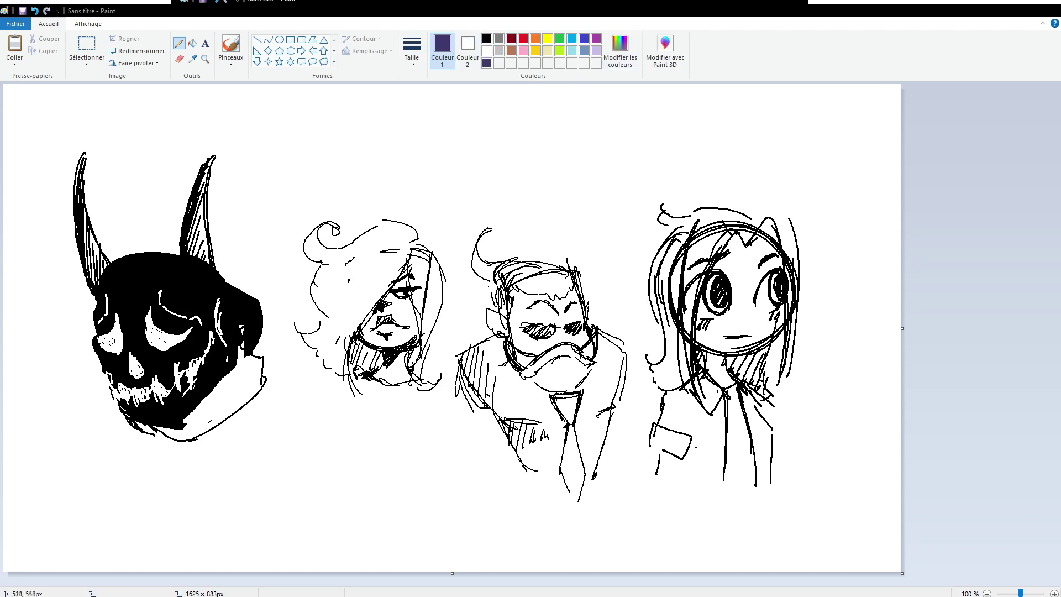
pyautogui.moveTo(335, 416)
pyautogui.mouseDown()
pyautogui.moveTo(342, 398)
pyautogui.moveTo(312, 462)
pyautogui.mouseUp()
pyautogui.moveTo(326, 395)
pyautogui.mouseDown()
pyautogui.moveTo(332, 467)
pyautogui.moveTo(351, 470)
pyautogui.moveTo(387, 415)
pyautogui.mouseUp()
pyautogui.moveTo(315, 426); pyautogui.dragTo(326, 480)
pyautogui.moveTo(331, 409)
pyautogui.mouseDown()
pyautogui.moveTo(359, 480)
pyautogui.moveTo(381, 414)
pyautogui.mouseUp()
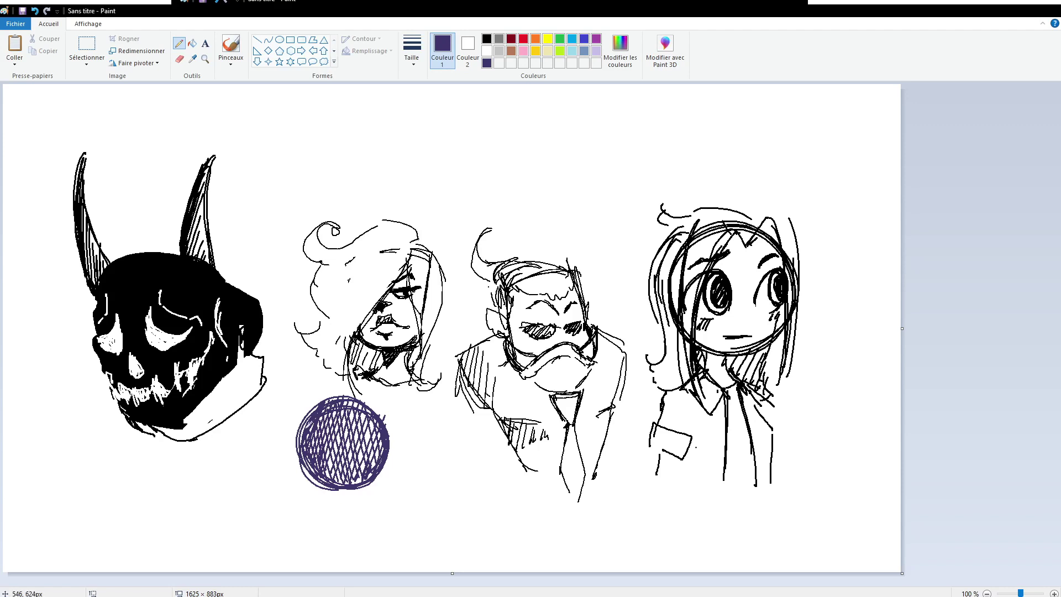
pyautogui.moveTo(308, 431); pyautogui.dragTo(331, 476)
pyautogui.moveTo(331, 414); pyautogui.dragTo(365, 475)
pyautogui.moveTo(376, 409)
pyautogui.mouseDown()
pyautogui.moveTo(359, 481)
pyautogui.moveTo(312, 453)
pyautogui.moveTo(368, 462)
pyautogui.mouseUp()
# - Add white eyes with purple pupils, a hatched body and a curved tail
pyautogui.click(292, 386)
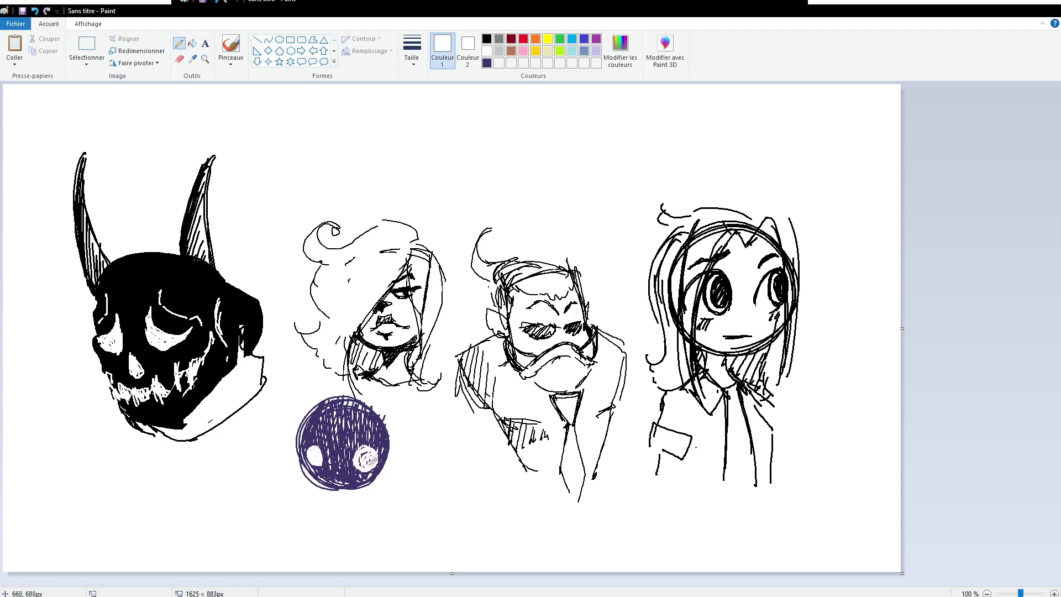
pyautogui.click(487, 62)
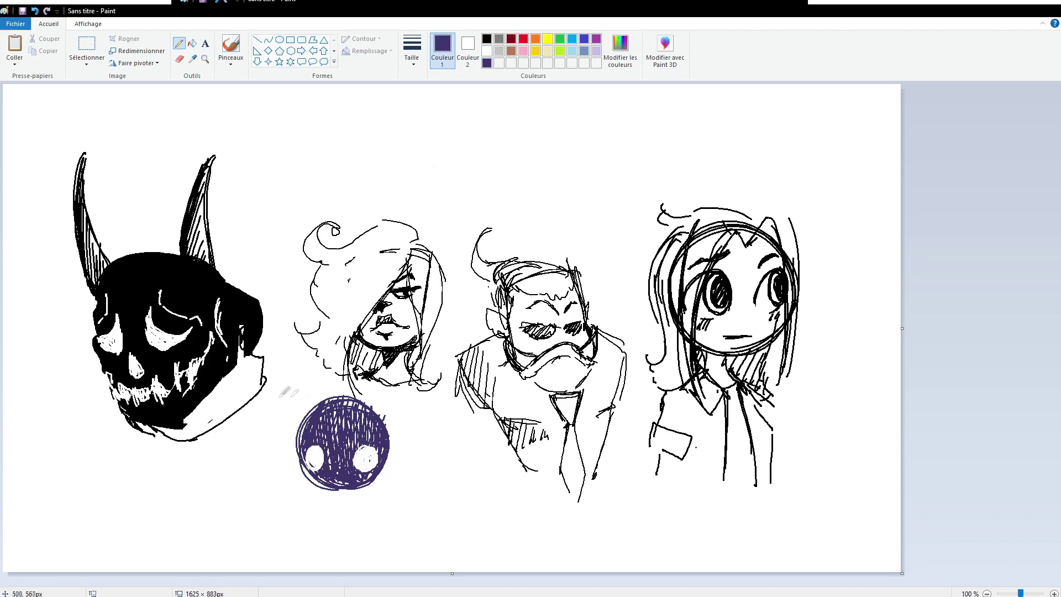
pyautogui.moveTo(314, 466); pyautogui.dragTo(315, 454)
pyautogui.moveTo(367, 456)
pyautogui.mouseDown()
pyautogui.moveTo(312, 539)
pyautogui.moveTo(373, 475)
pyautogui.mouseUp()
pyautogui.moveTo(312, 511)
pyautogui.mouseDown()
pyautogui.moveTo(329, 539)
pyautogui.moveTo(340, 500)
pyautogui.moveTo(370, 533)
pyautogui.moveTo(280, 522)
pyautogui.moveTo(367, 547)
pyautogui.mouseUp()
pyautogui.moveTo(373, 486); pyautogui.dragTo(386, 531)
pyautogui.moveTo(340, 395)
pyautogui.mouseDown()
pyautogui.moveTo(274, 409)
pyautogui.moveTo(252, 459)
pyautogui.moveTo(327, 414)
pyautogui.moveTo(329, 423)
pyautogui.mouseUp()
# - Hatch a green mark left of the head, then dot the canvas in black
pyautogui.click(560, 38)
pyautogui.moveTo(253, 434); pyautogui.dragTo(263, 508)
pyautogui.click(487, 38)
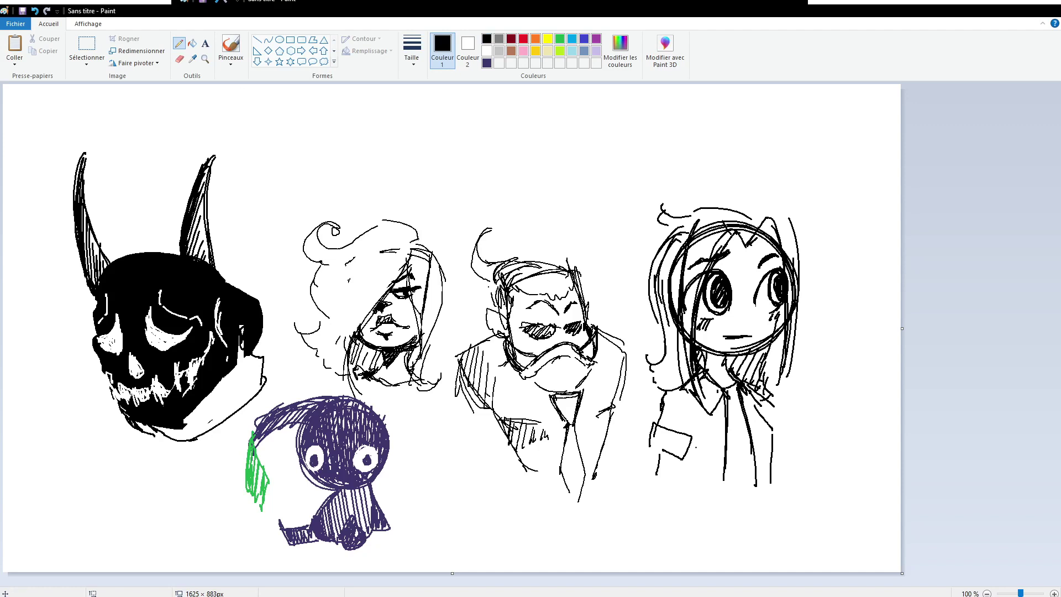
pyautogui.click(560, 186)
# - Draw a hatched oval head with eyes and feet
pyautogui.moveTo(611, 221)
pyautogui.mouseDown()
pyautogui.moveTo(558, 218)
pyautogui.moveTo(602, 238)
pyautogui.mouseUp()
pyautogui.moveTo(603, 177); pyautogui.dragTo(608, 238)
pyautogui.moveTo(558, 207)
pyautogui.mouseDown()
pyautogui.moveTo(591, 242)
pyautogui.moveTo(590, 223)
pyautogui.mouseUp()
pyautogui.moveTo(562, 215); pyautogui.dragTo(572, 244)
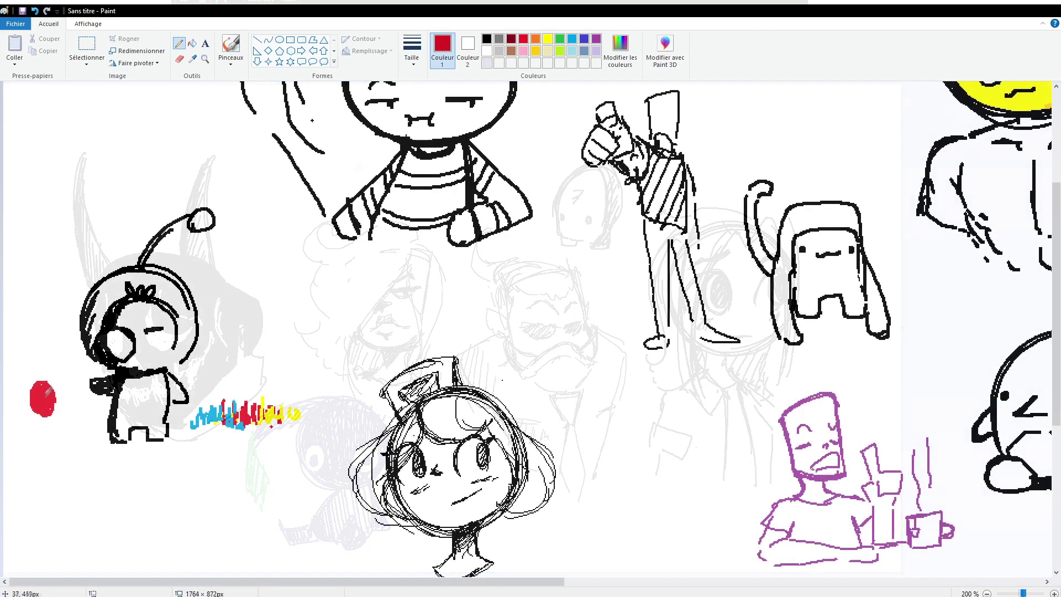
# - Extend the red figure's body with two legs and scribble a green leaf on top
pyautogui.moveTo(47, 415); pyautogui.dragTo(44, 451)
pyautogui.moveTo(52, 434); pyautogui.dragTo(52, 450)
pyautogui.click(560, 40)
pyautogui.moveTo(44, 354)
pyautogui.mouseDown()
pyautogui.moveTo(25, 312)
pyautogui.moveTo(49, 338)
pyautogui.mouseUp()
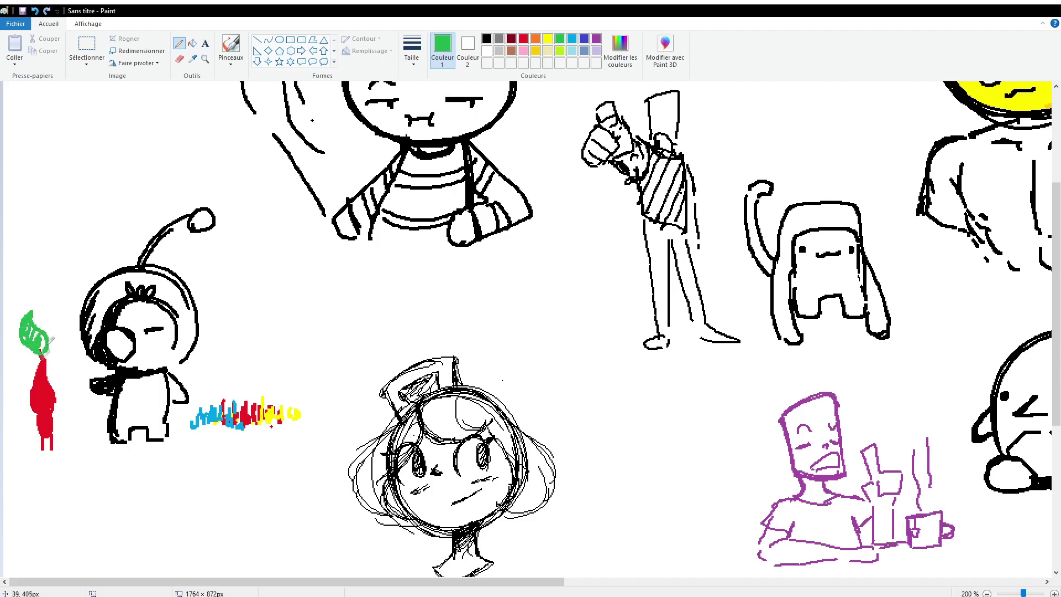
pyautogui.scroll(-1, 387, 276)
pyautogui.scroll(3, 101, 159)
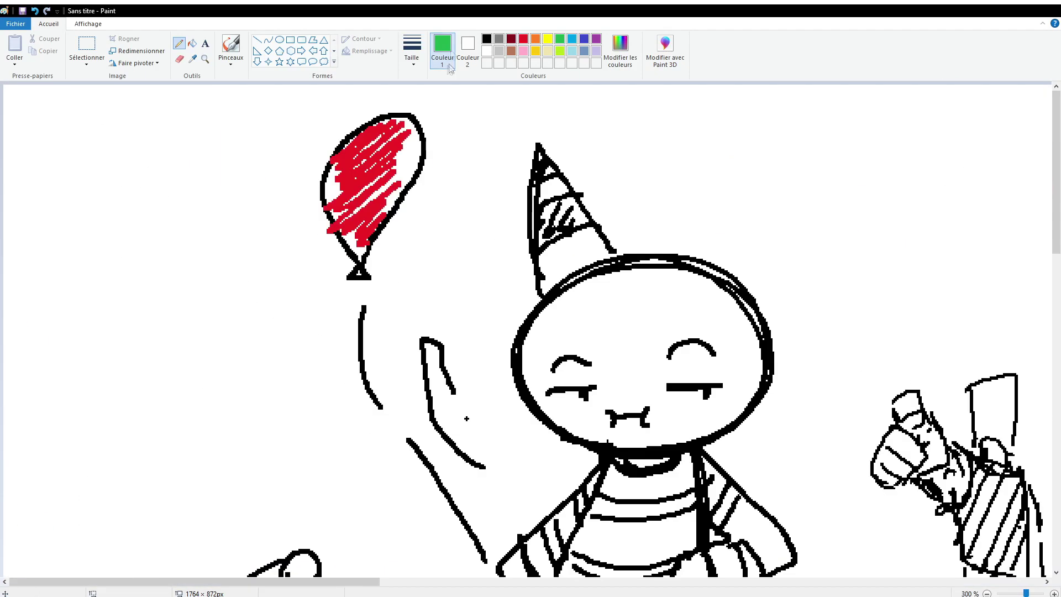
pyautogui.click(486, 39)
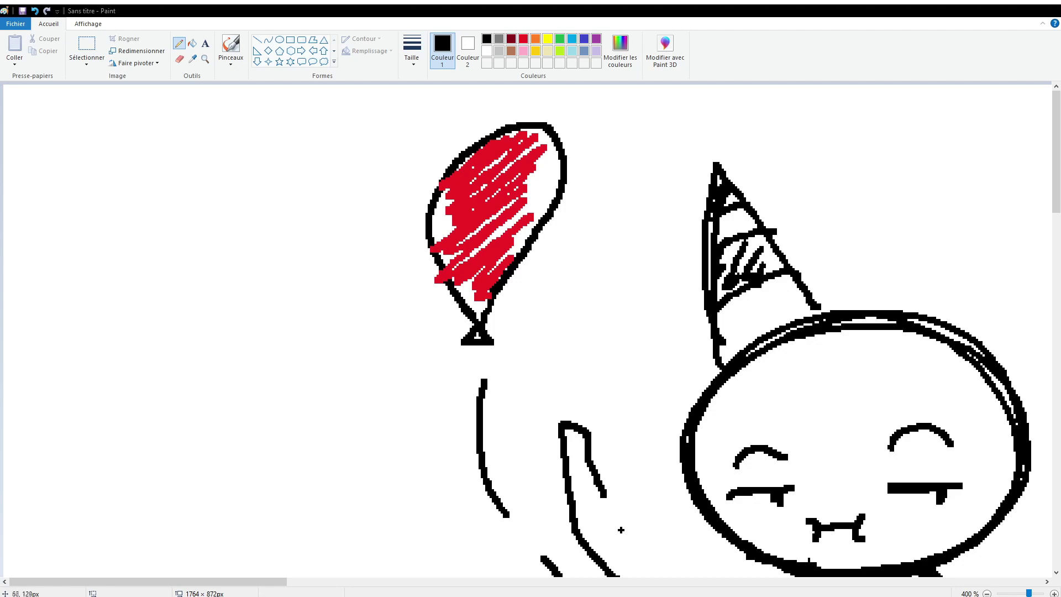
# - Outline a large rounded head left of the balloon with an inner oval face and ring ears
pyautogui.moveTo(95, 319)
pyautogui.mouseDown()
pyautogui.moveTo(59, 401)
pyautogui.moveTo(355, 169)
pyautogui.mouseUp()
pyautogui.moveTo(359, 178); pyautogui.dragTo(379, 406)
pyautogui.moveTo(138, 298); pyautogui.dragTo(225, 243)
pyautogui.moveTo(260, 285)
pyautogui.mouseDown()
pyautogui.moveTo(237, 248)
pyautogui.moveTo(224, 470)
pyautogui.mouseUp()
pyautogui.moveTo(139, 298); pyautogui.dragTo(232, 473)
pyautogui.moveTo(72, 230); pyautogui.dragTo(82, 288)
pyautogui.moveTo(354, 218); pyautogui.dragTo(332, 232)
pyautogui.moveTo(362, 224); pyautogui.dragTo(348, 279)
# - Erase a stray ear stroke, colour the face orange, scribble the head red, and thicken outlines
pyautogui.click(180, 59)
pyautogui.moveTo(365, 204); pyautogui.dragTo(367, 262)
pyautogui.click(535, 39)
pyautogui.moveTo(170, 253)
pyautogui.mouseDown()
pyautogui.moveTo(146, 276)
pyautogui.moveTo(243, 310)
pyautogui.moveTo(204, 464)
pyautogui.mouseUp()
pyautogui.click(523, 39)
pyautogui.moveTo(89, 210)
pyautogui.mouseDown()
pyautogui.moveTo(127, 143)
pyautogui.moveTo(290, 141)
pyautogui.moveTo(331, 387)
pyautogui.moveTo(110, 232)
pyautogui.moveTo(100, 360)
pyautogui.moveTo(110, 420)
pyautogui.mouseUp()
pyautogui.click(486, 38)
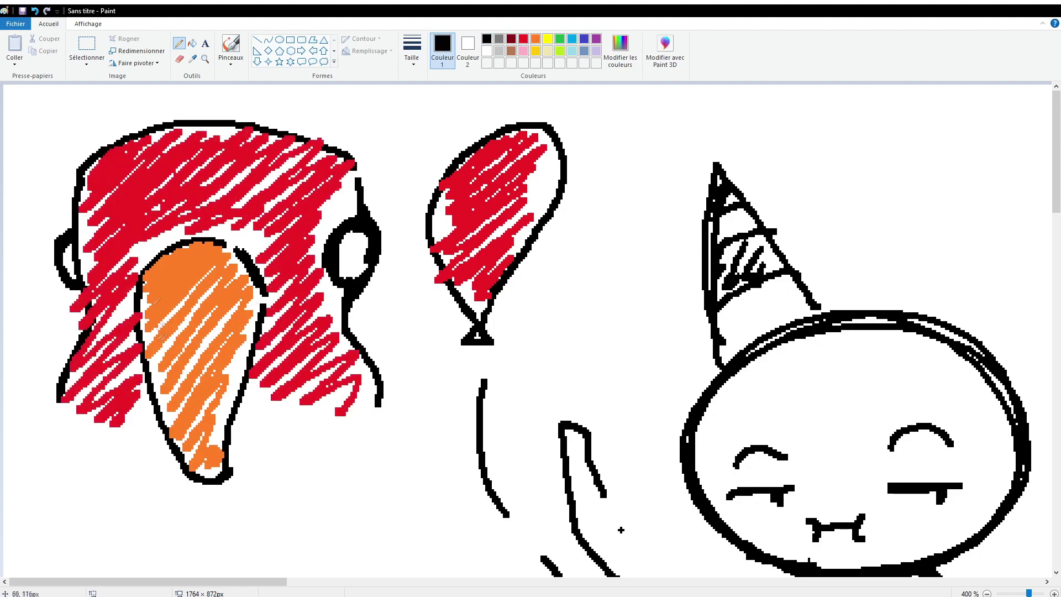
pyautogui.moveTo(142, 273); pyautogui.dragTo(177, 465)
pyautogui.moveTo(83, 288); pyautogui.dragTo(55, 404)
# - Add dark strokes over the orange face and undo a stray vertical stroke
pyautogui.scroll(-1, 116, 337)
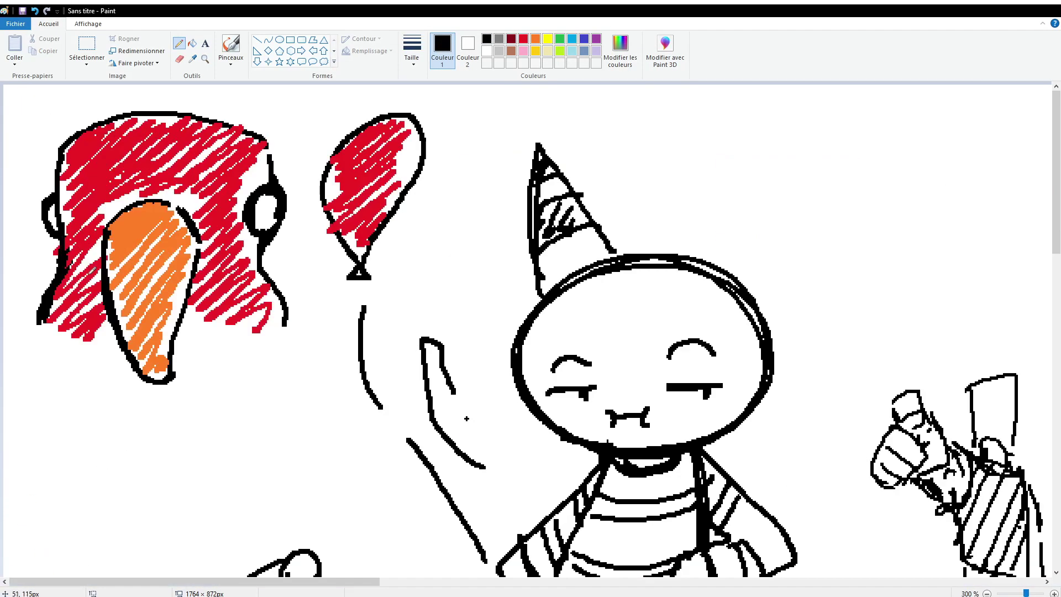
pyautogui.moveTo(116, 218); pyautogui.dragTo(193, 237)
pyautogui.scroll(-2, 372, 314)
pyautogui.scroll(1, 372, 314)
pyautogui.scroll(1, 450, 379)
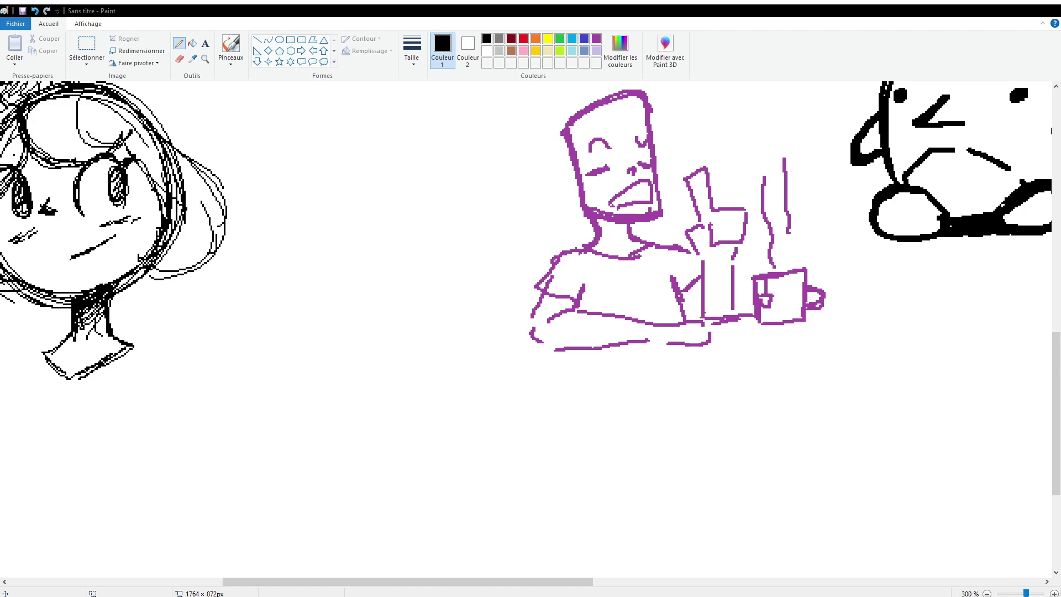
pyautogui.moveTo(281, 246); pyautogui.dragTo(281, 351)
pyautogui.hotkey('ctrl', 'z')
pyautogui.scroll(-5, 530, 332)
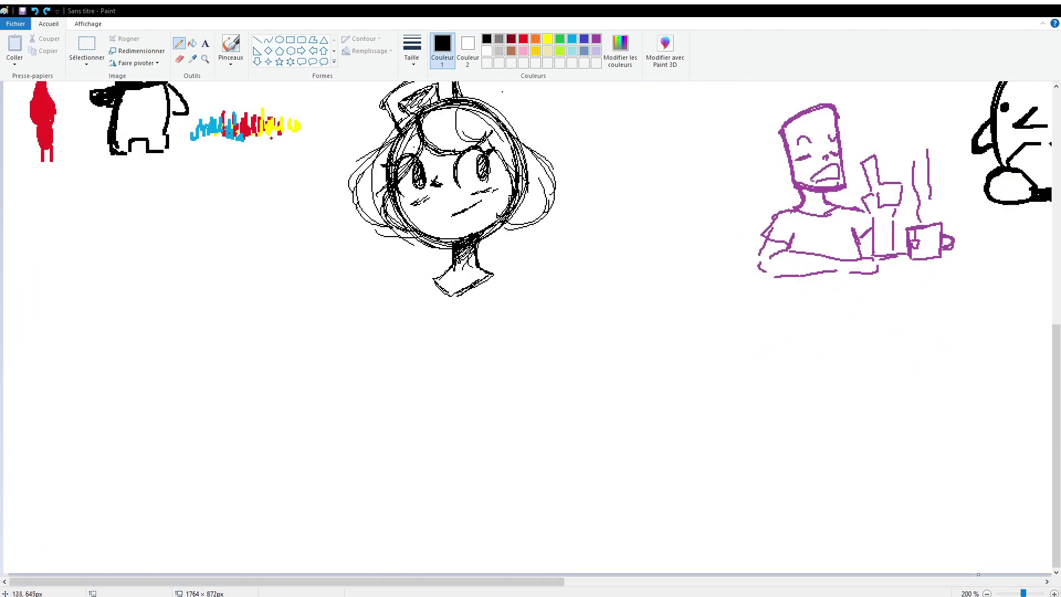
# - Draw a circle below the girl's head and fill it with yellow
pyautogui.moveTo(332, 292)
pyautogui.mouseDown()
pyautogui.moveTo(343, 292)
pyautogui.moveTo(296, 447)
pyautogui.mouseUp()
pyautogui.click(192, 43)
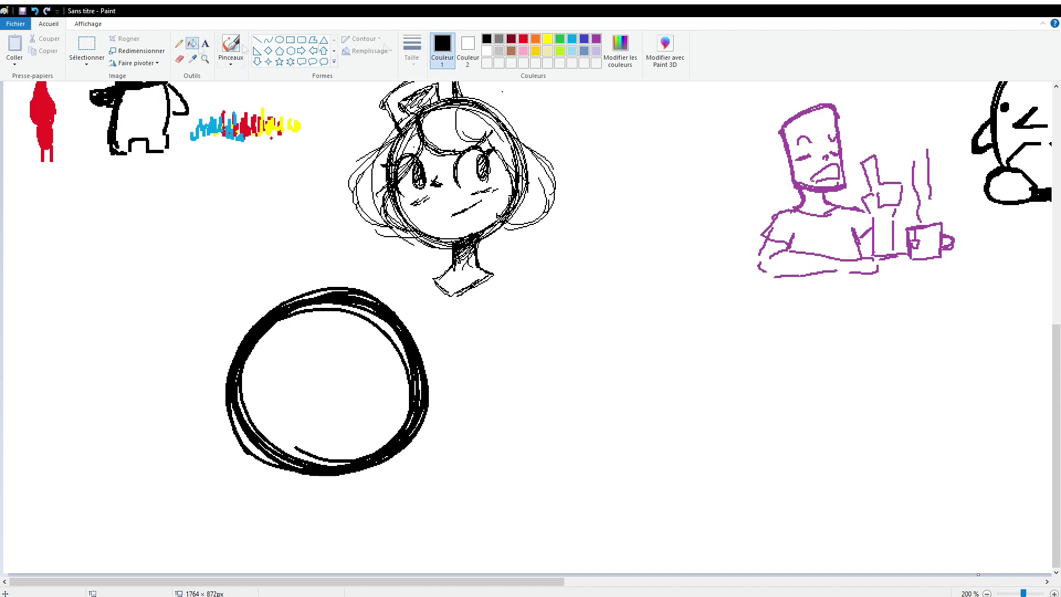
pyautogui.click(548, 39)
pyautogui.click(285, 376)
pyautogui.hotkey('ctrl', 'z')
pyautogui.click(179, 43)
pyautogui.click(486, 39)
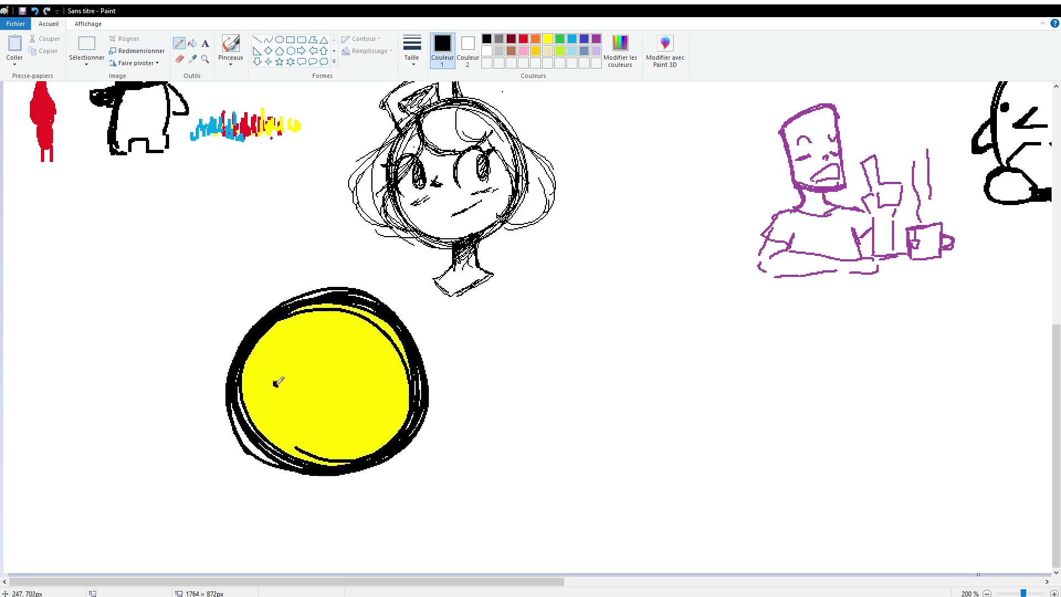
# - Draw a wavy mouth, a speaker box with cones and stand, and a hand gripping it
pyautogui.moveTo(302, 394); pyautogui.dragTo(352, 397)
pyautogui.moveTo(166, 409)
pyautogui.mouseDown()
pyautogui.moveTo(205, 344)
pyautogui.moveTo(167, 406)
pyautogui.moveTo(182, 403)
pyautogui.mouseUp()
pyautogui.moveTo(177, 351)
pyautogui.mouseDown()
pyautogui.moveTo(166, 376)
pyautogui.moveTo(185, 377)
pyautogui.mouseUp()
pyautogui.moveTo(219, 333)
pyautogui.mouseDown()
pyautogui.moveTo(164, 345)
pyautogui.moveTo(231, 337)
pyautogui.mouseUp()
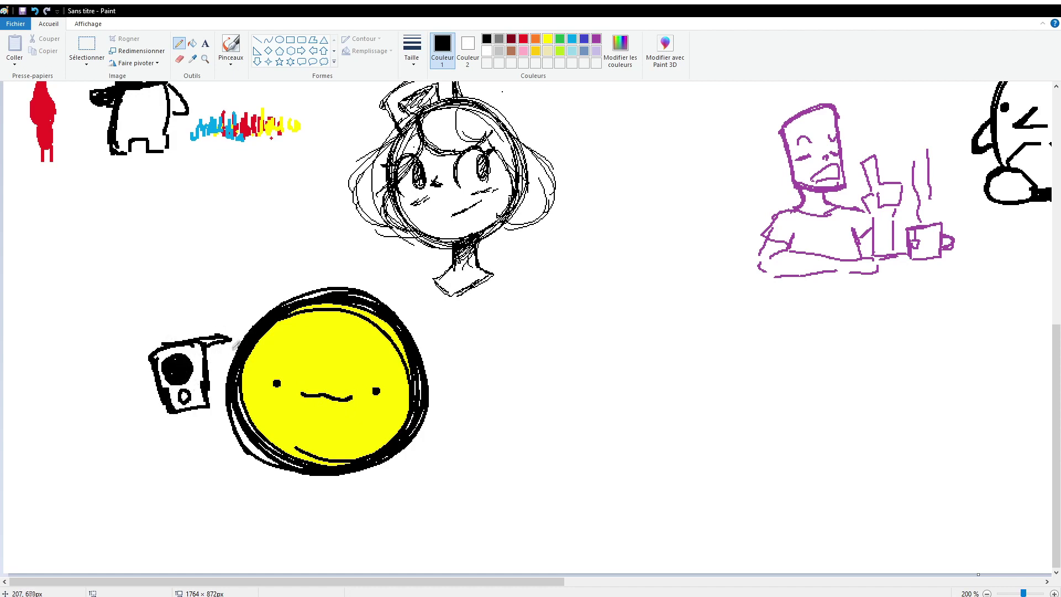
pyautogui.moveTo(196, 414)
pyautogui.mouseDown()
pyautogui.moveTo(200, 437)
pyautogui.moveTo(213, 409)
pyautogui.moveTo(210, 434)
pyautogui.mouseUp()
pyautogui.moveTo(160, 399)
pyautogui.mouseDown()
pyautogui.moveTo(165, 456)
pyautogui.moveTo(209, 449)
pyautogui.moveTo(206, 429)
pyautogui.moveTo(198, 447)
pyautogui.moveTo(229, 428)
pyautogui.mouseUp()
pyautogui.hotkey('ctrl', 'z')
pyautogui.hotkey('ctrl', 'z')
pyautogui.moveTo(172, 460); pyautogui.dragTo(204, 467)
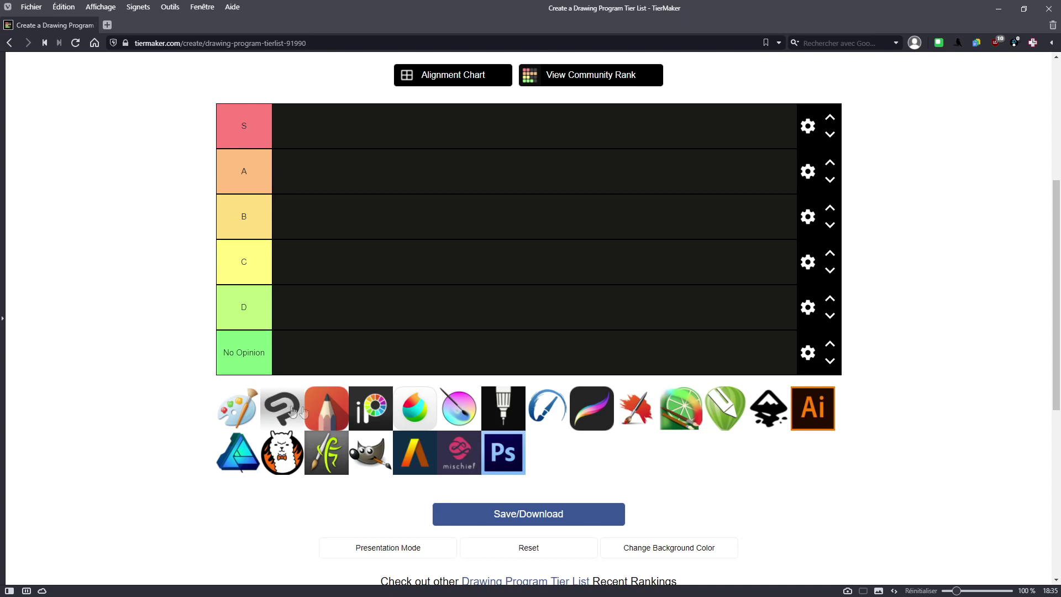
# - Drag the MS Paint palette icon from the unranked pool into row C
pyautogui.moveTo(217, 409)
pyautogui.mouseDown()
pyautogui.moveTo(232, 409)
pyautogui.moveTo(330, 269)
pyautogui.mouseUp()
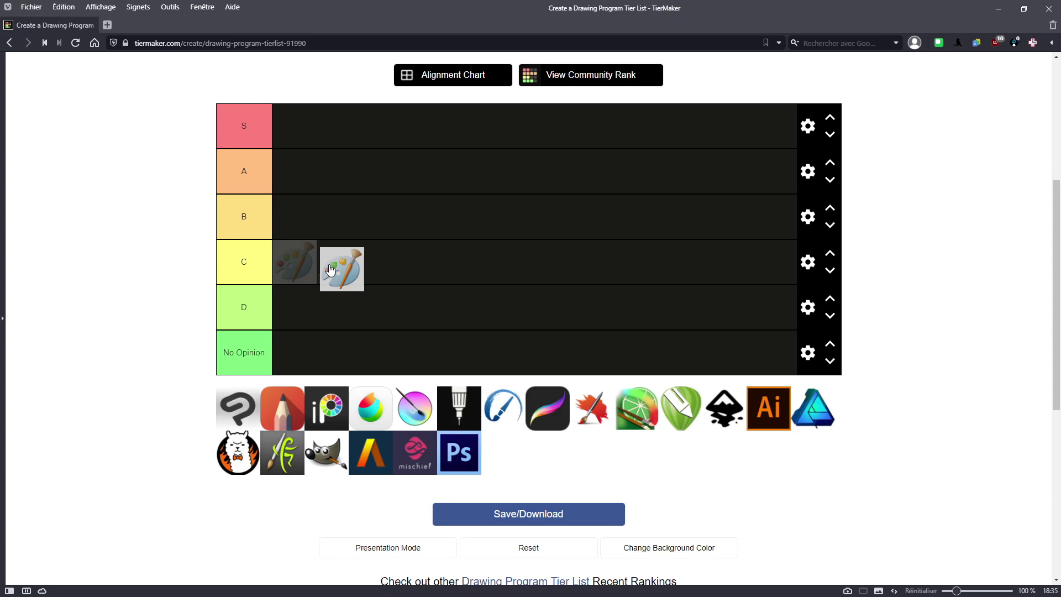
pyautogui.moveTo(330, 269); pyautogui.dragTo(330, 266)
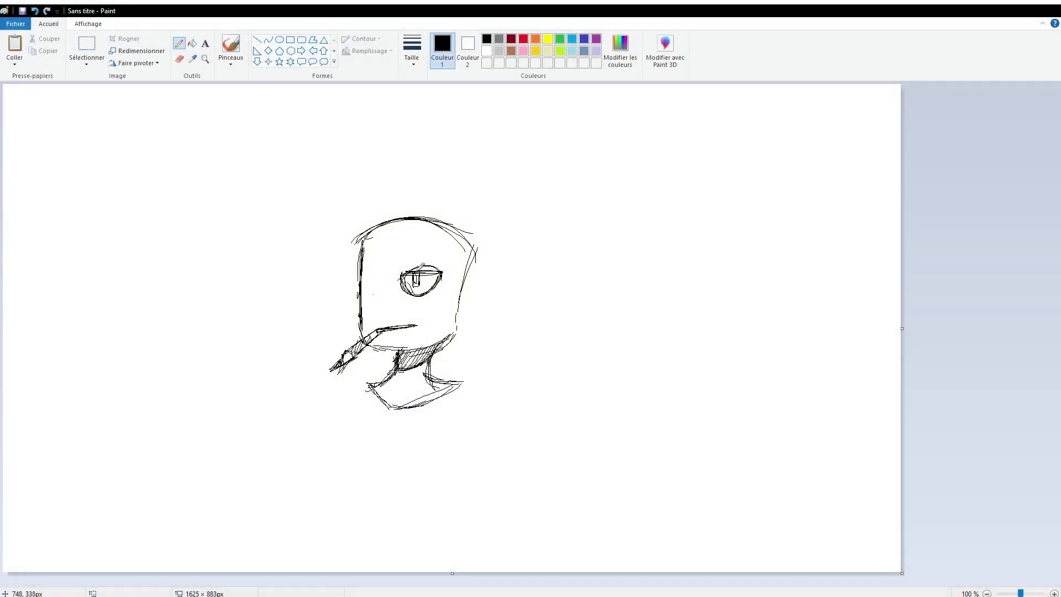
# - Sketch the left eye and pupil, then hatch shading across the top of the hair
pyautogui.moveTo(380, 296)
pyautogui.mouseDown()
pyautogui.moveTo(390, 303)
pyautogui.moveTo(386, 273)
pyautogui.moveTo(380, 293)
pyautogui.moveTo(349, 204)
pyautogui.mouseUp()
pyautogui.moveTo(325, 209); pyautogui.dragTo(441, 224)
pyautogui.moveTo(339, 260); pyautogui.dragTo(406, 256)
pyautogui.moveTo(332, 251)
pyautogui.mouseDown()
pyautogui.moveTo(356, 205)
pyautogui.moveTo(384, 204)
pyautogui.mouseUp()
pyautogui.moveTo(376, 257); pyautogui.dragTo(447, 222)
# - Draw the hairline and hatch the hair down the right side of the head
pyautogui.moveTo(458, 332)
pyautogui.mouseDown()
pyautogui.moveTo(463, 243)
pyautogui.moveTo(462, 335)
pyautogui.mouseUp()
pyautogui.moveTo(475, 260)
pyautogui.mouseDown()
pyautogui.moveTo(453, 337)
pyautogui.moveTo(464, 277)
pyautogui.mouseUp()
pyautogui.moveTo(447, 235); pyautogui.dragTo(458, 326)
pyautogui.moveTo(448, 243); pyautogui.dragTo(480, 332)
pyautogui.moveTo(487, 254); pyautogui.dragTo(491, 309)
# - Shade inside the left eye and add eyebrows and blush marks
pyautogui.moveTo(364, 266)
pyautogui.mouseDown()
pyautogui.moveTo(395, 291)
pyautogui.moveTo(373, 283)
pyautogui.moveTo(439, 249)
pyautogui.moveTo(391, 256)
pyautogui.mouseUp()
pyautogui.moveTo(370, 301); pyautogui.dragTo(380, 293)
pyautogui.moveTo(423, 302); pyautogui.dragTo(431, 291)
# - Add strokes on the right of the neck, then remove them with the Eraser
pyautogui.moveTo(409, 348)
pyautogui.mouseDown()
pyautogui.moveTo(458, 323)
pyautogui.moveTo(434, 376)
pyautogui.mouseUp()
pyautogui.moveTo(441, 340); pyautogui.dragTo(431, 379)
pyautogui.click(180, 59)
pyautogui.moveTo(437, 331)
pyautogui.mouseDown()
pyautogui.moveTo(426, 376)
pyautogui.moveTo(445, 382)
pyautogui.moveTo(440, 368)
pyautogui.moveTo(464, 381)
pyautogui.mouseUp()
# - With the Pencil, draw the right neck line and collar, and scrawl a word left of the face
pyautogui.click(179, 43)
pyautogui.moveTo(398, 368)
pyautogui.mouseDown()
pyautogui.moveTo(370, 389)
pyautogui.moveTo(403, 408)
pyautogui.mouseUp()
pyautogui.moveTo(398, 406); pyautogui.dragTo(459, 381)
pyautogui.moveTo(283, 304); pyautogui.dragTo(282, 318)
pyautogui.moveTo(289, 307)
pyautogui.mouseDown()
pyautogui.moveTo(302, 315)
pyautogui.moveTo(326, 303)
pyautogui.mouseUp()
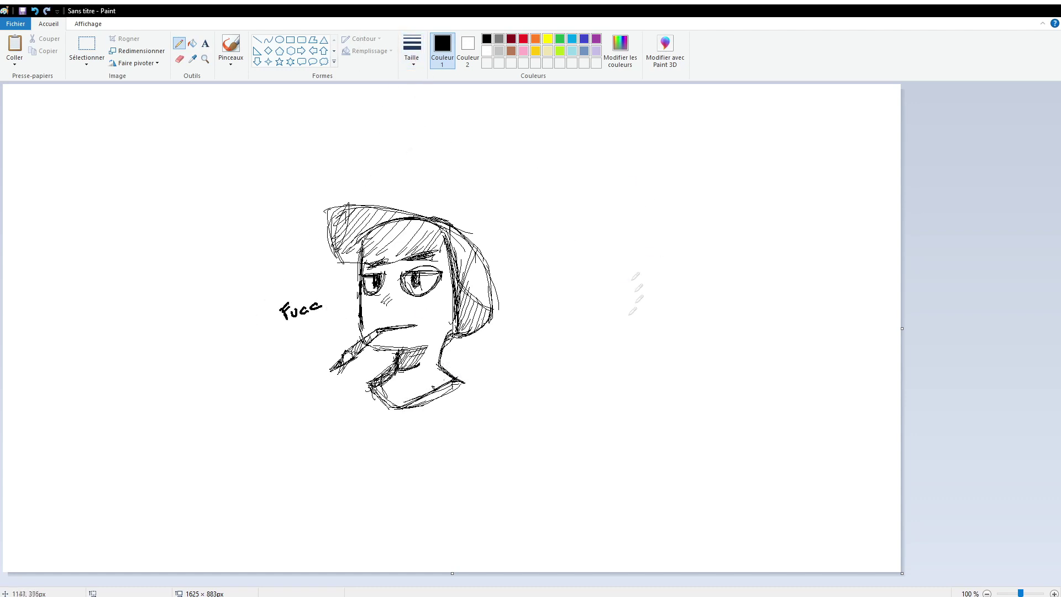